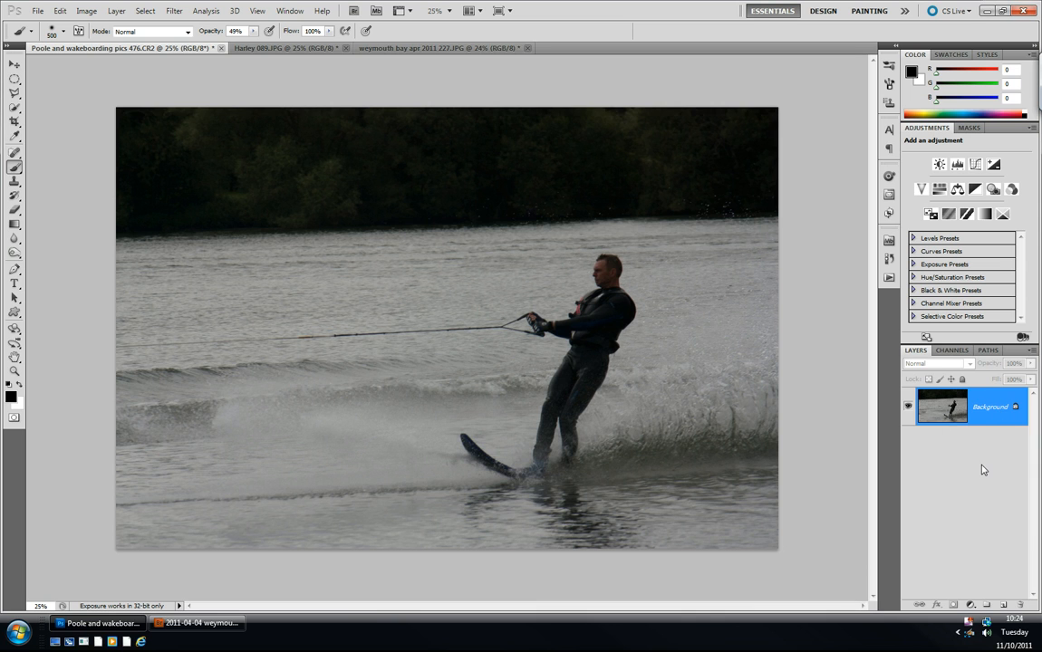
Duplicate the background layer of the waterskiing photo and set the copy's blend mode to Screen
key("ctrl+j")
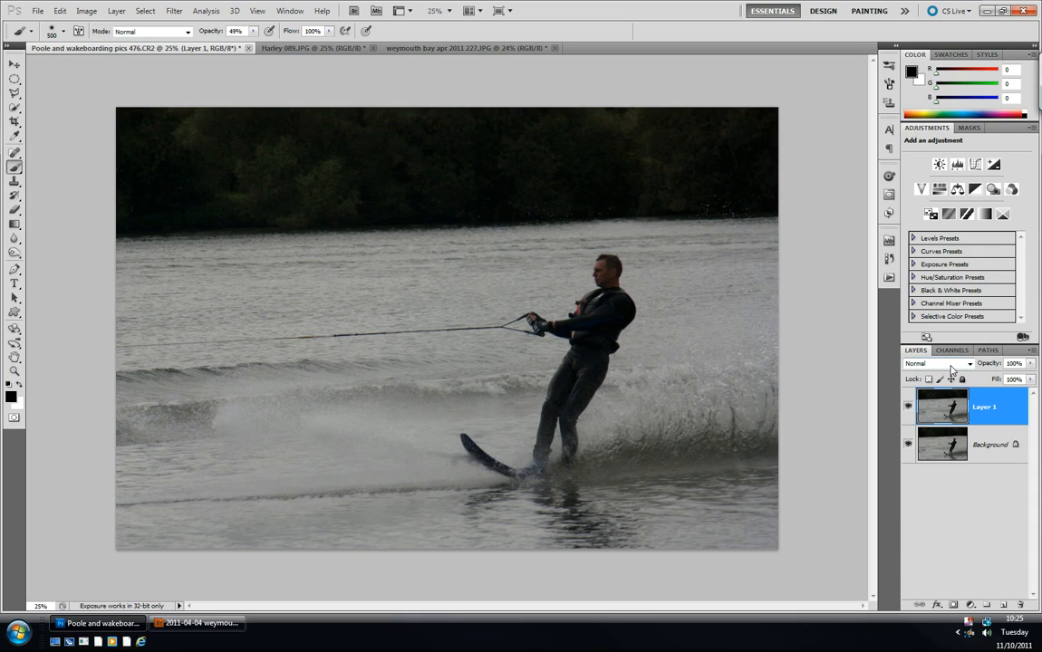
left_click(870, 323)
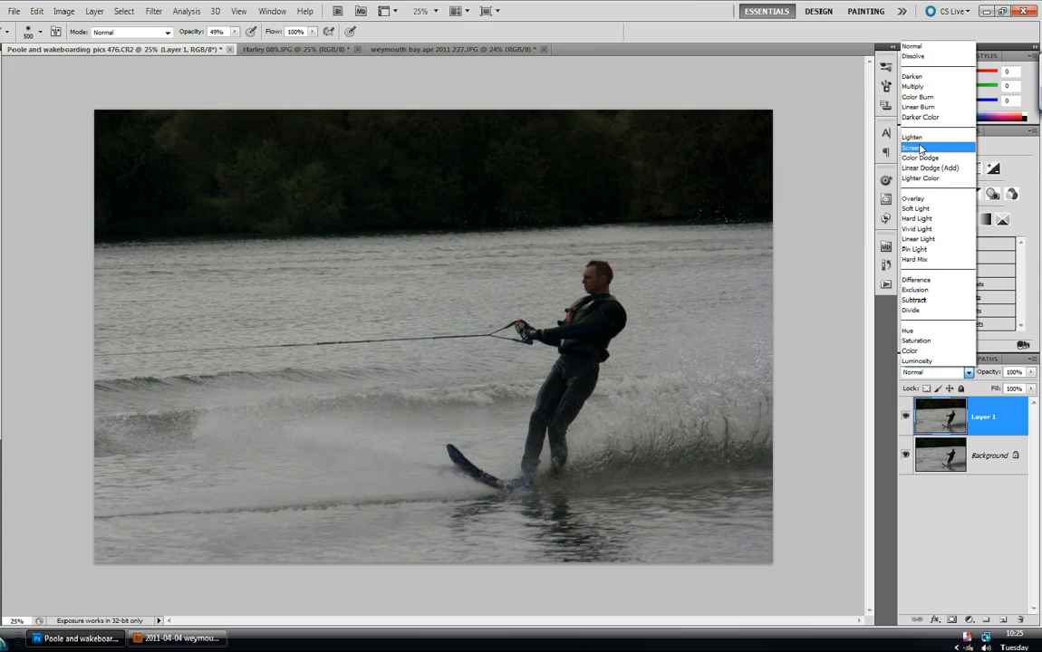
left_click(797, 290)
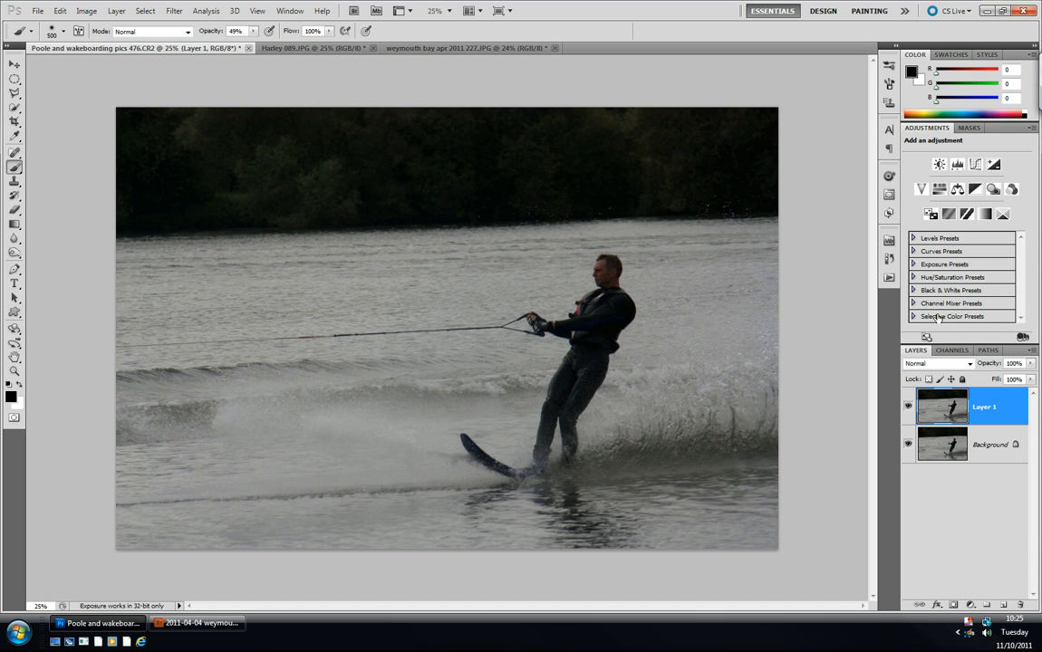
left_click(938, 363)
left_click(916, 145)
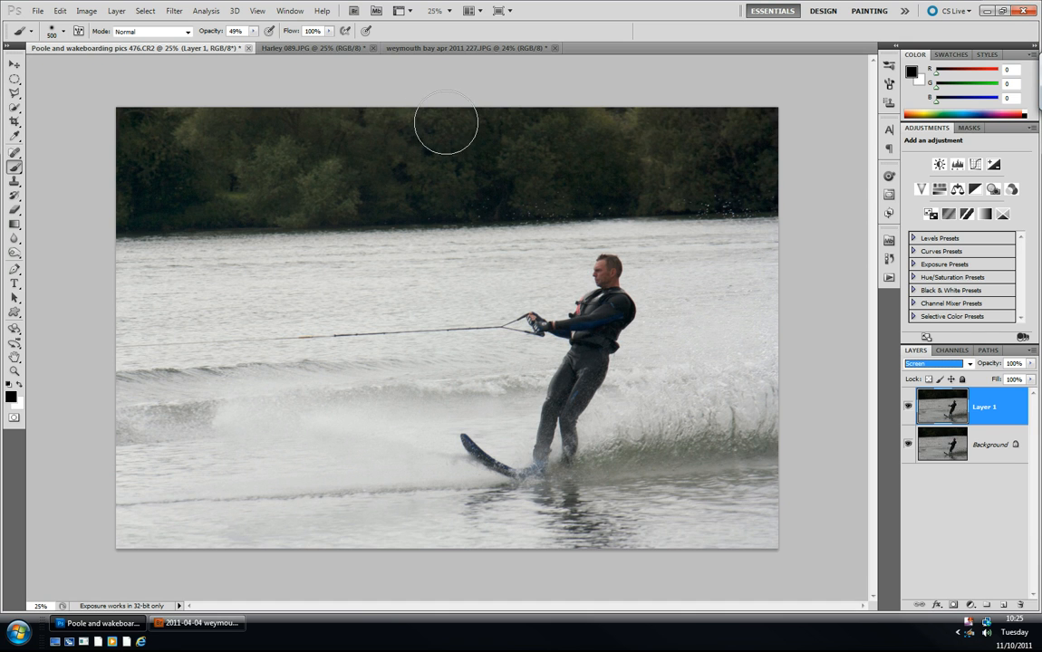
In Harley 089.JPG, duplicate the background layer and set the copy's blend mode to Screen
left_click(327, 50)
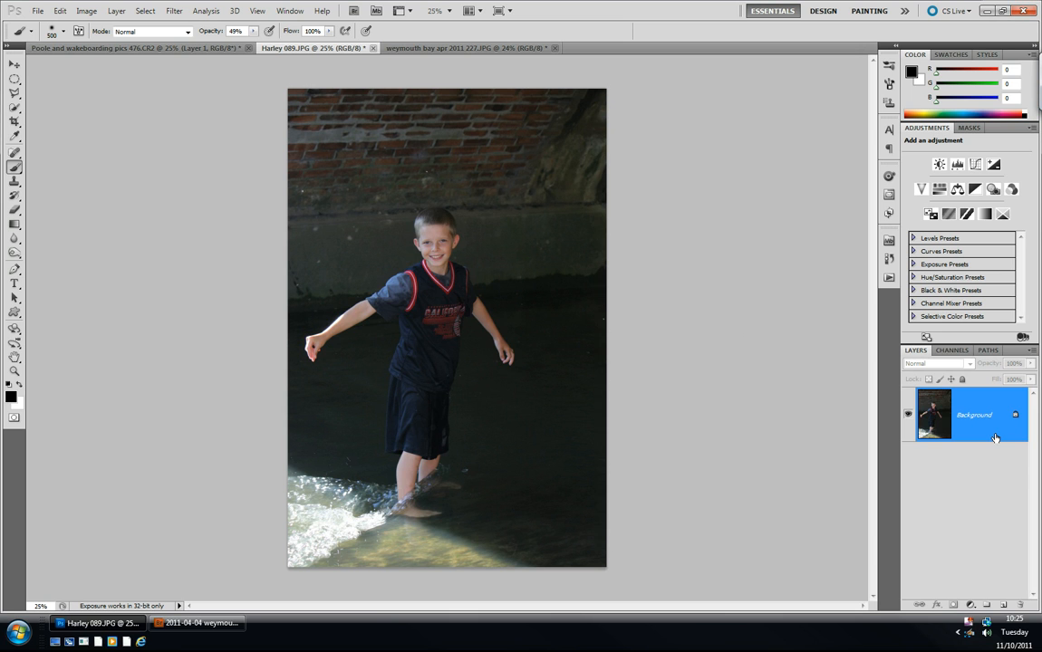
key("ctrl+j")
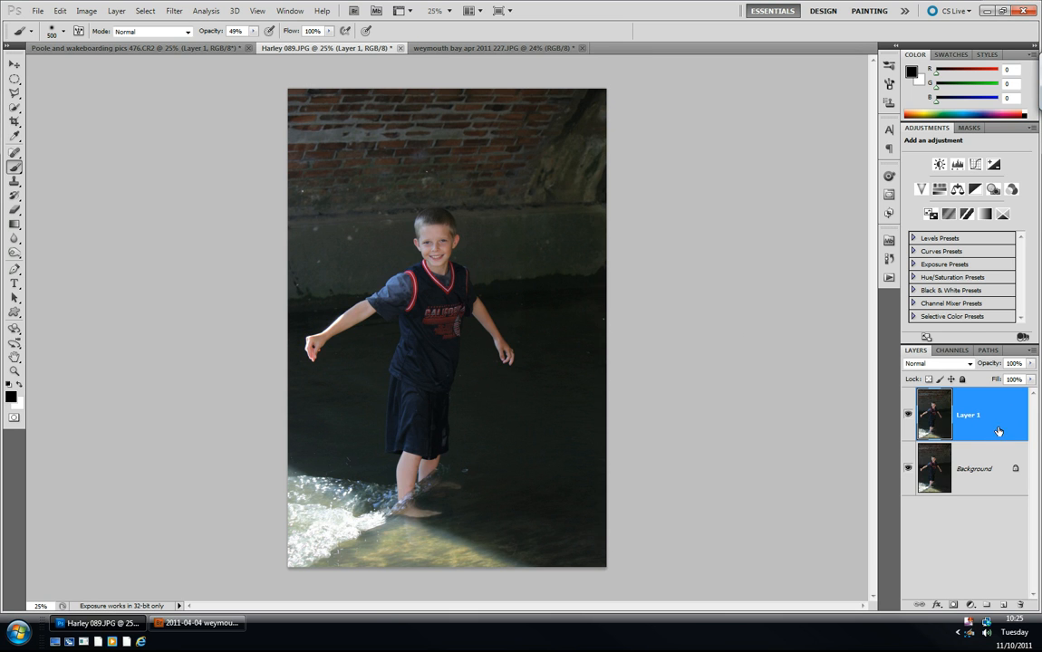
left_click(954, 365)
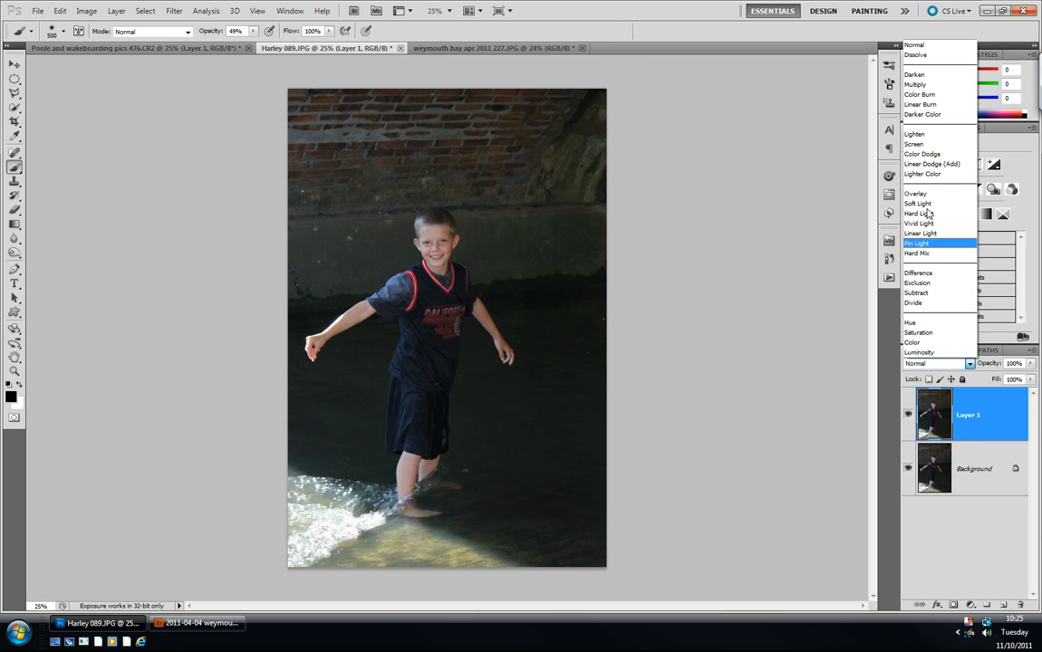
left_click(919, 147)
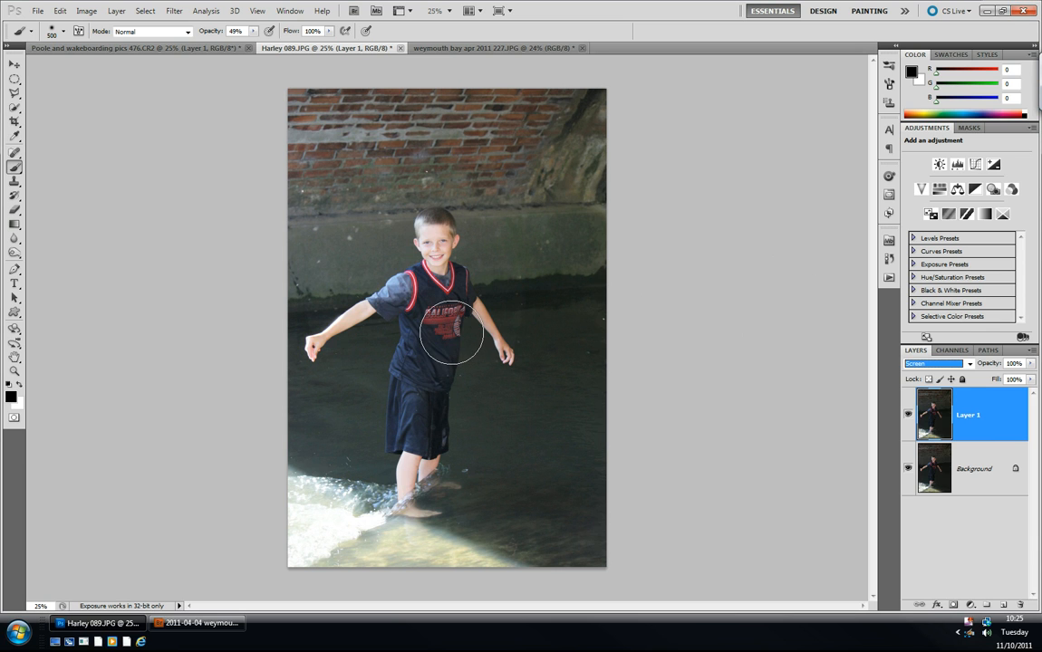
In weymouth bay apr 2011 227.JPG, duplicate the background layer and set the copy's blend mode to Screen
left_click(493, 49)
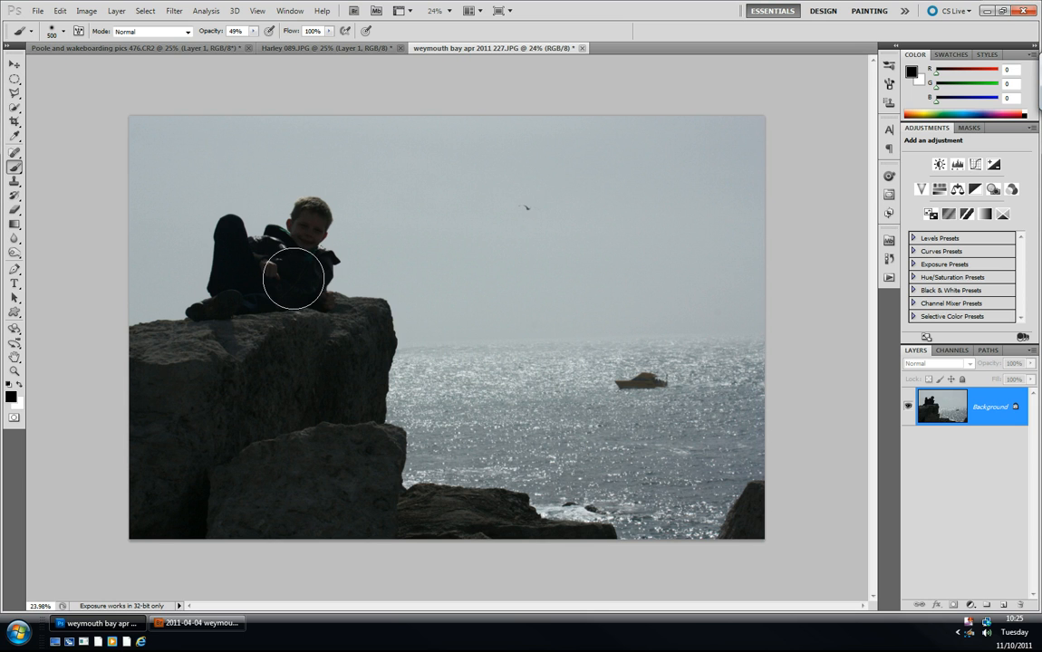
left_click_drag(299, 277, 271, 279)
key("ctrl+j")
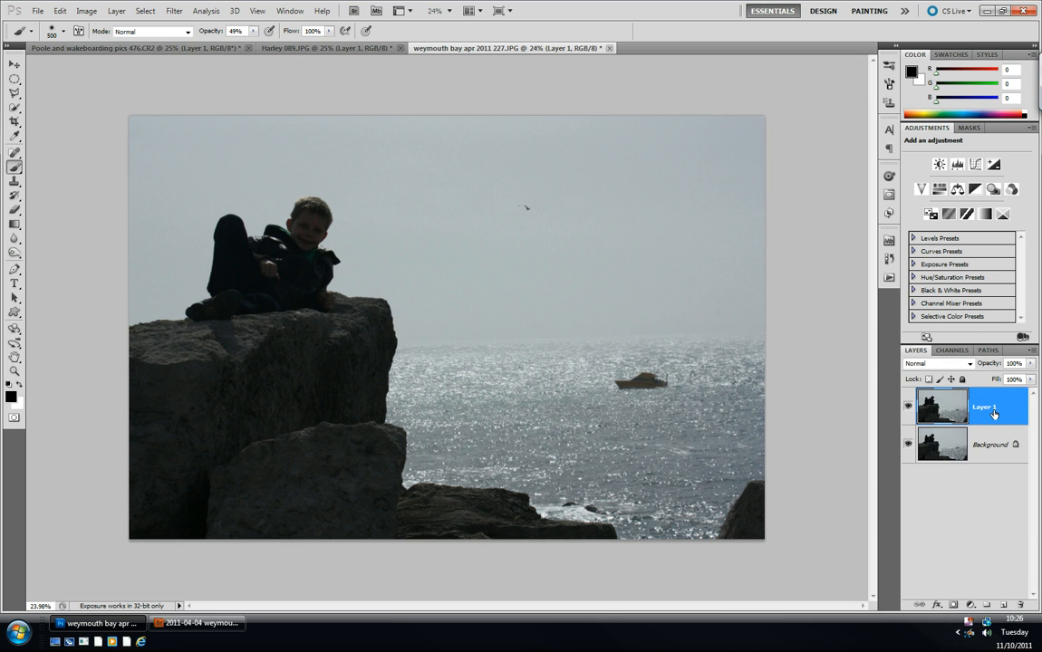
left_click(962, 363)
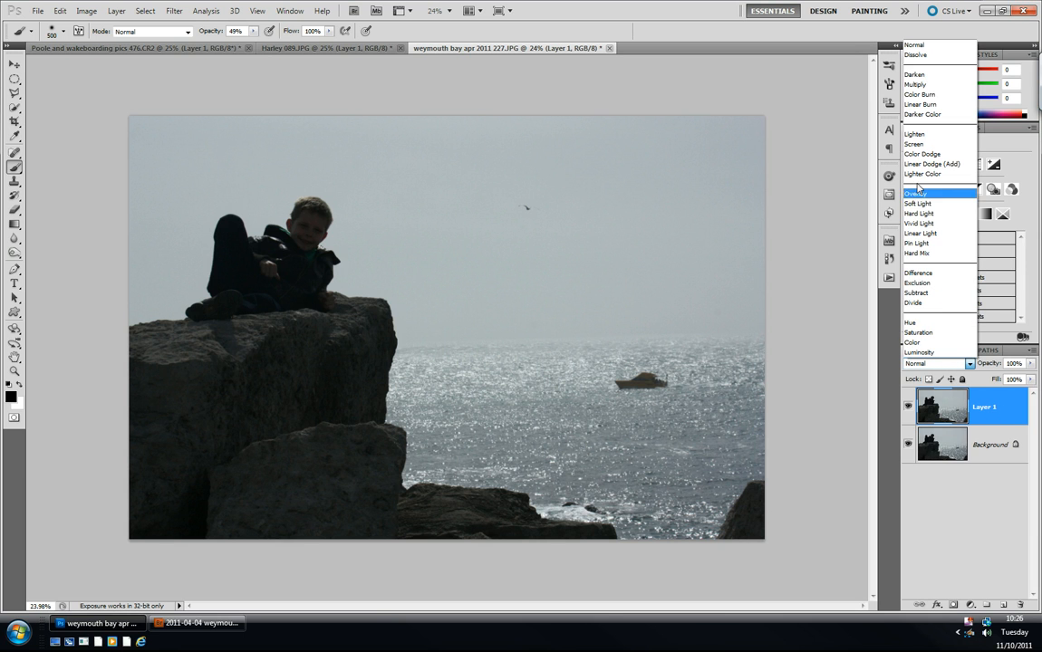
left_click(915, 144)
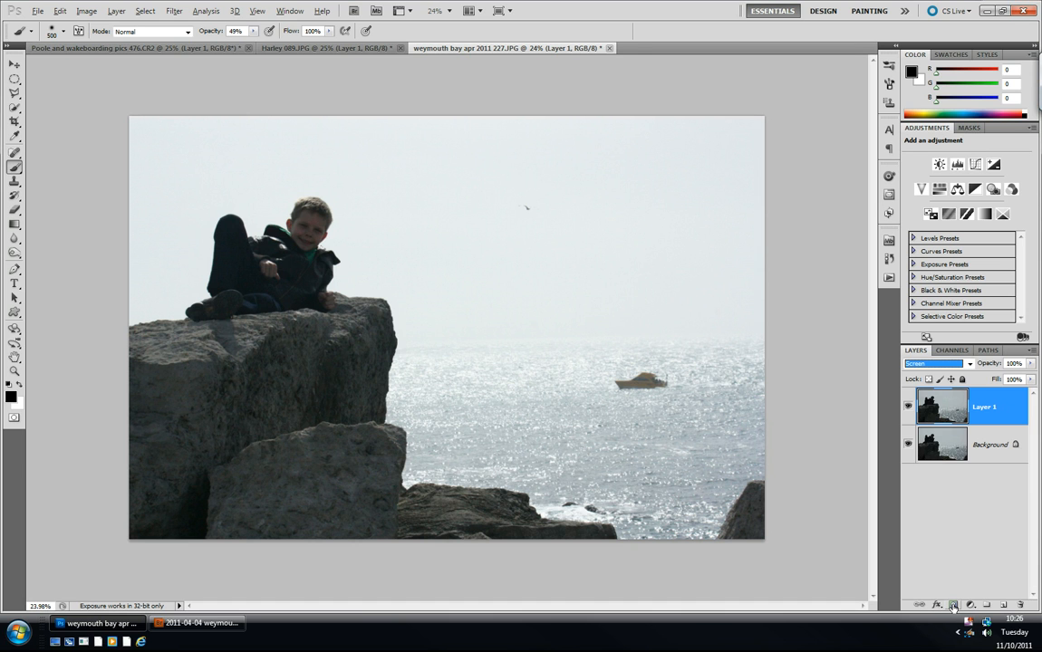
Add a black, hide-all layer mask to the Screen layer and keep white as the foreground colour for painting
left_click(953, 606, "alt")
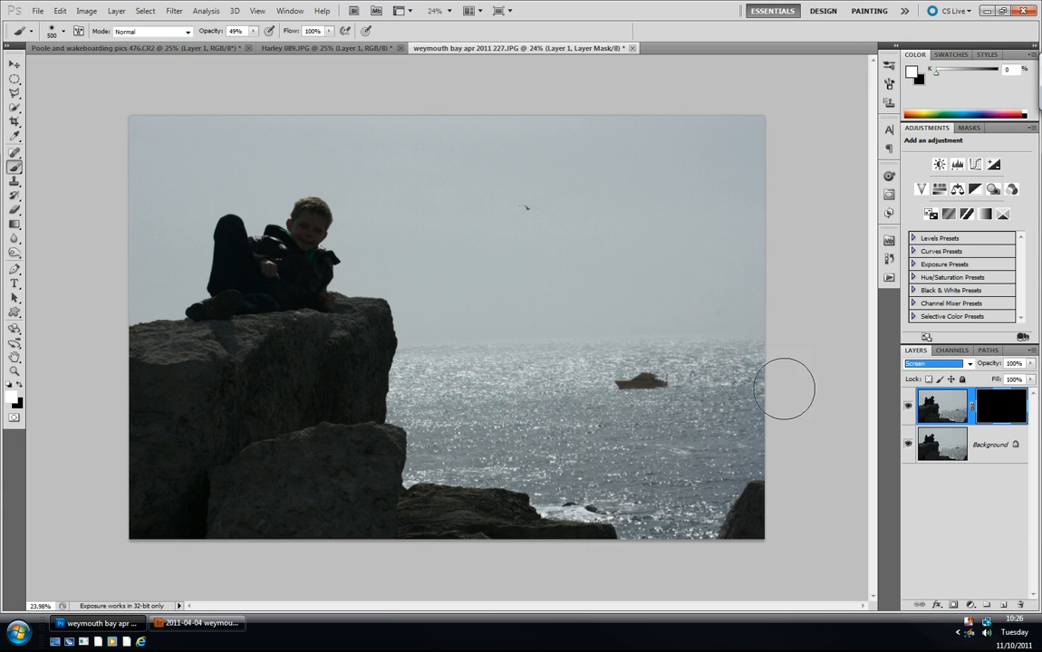
mouse_move(310, 265)
left_mouse_down()
mouse_move(302, 221)
mouse_move(255, 279)
left_mouse_up()
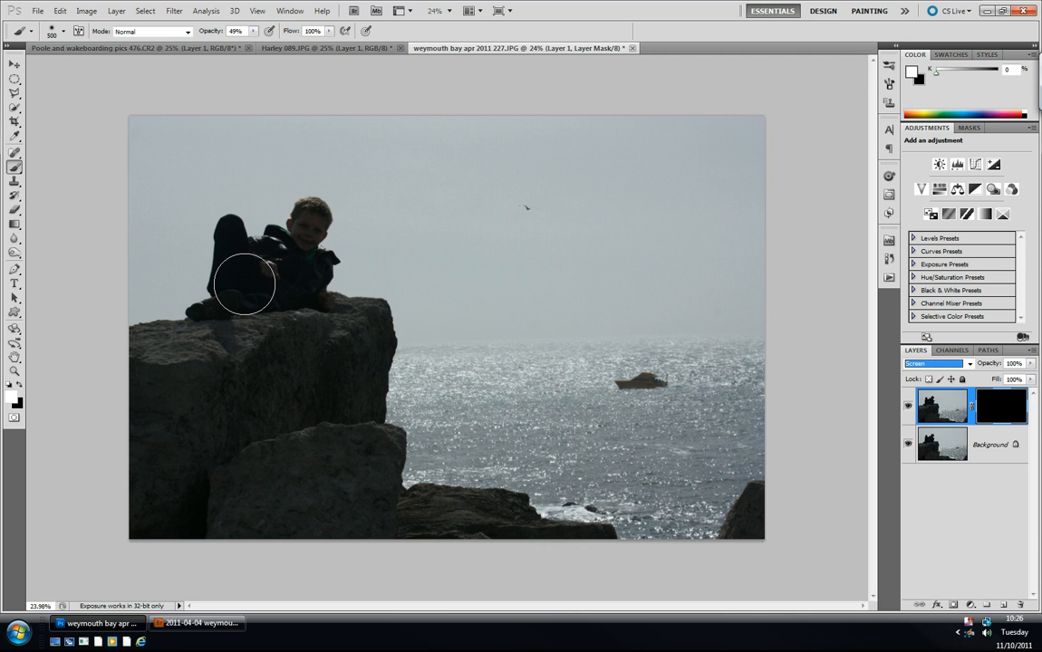
left_click_drag(245, 285, 121, 372)
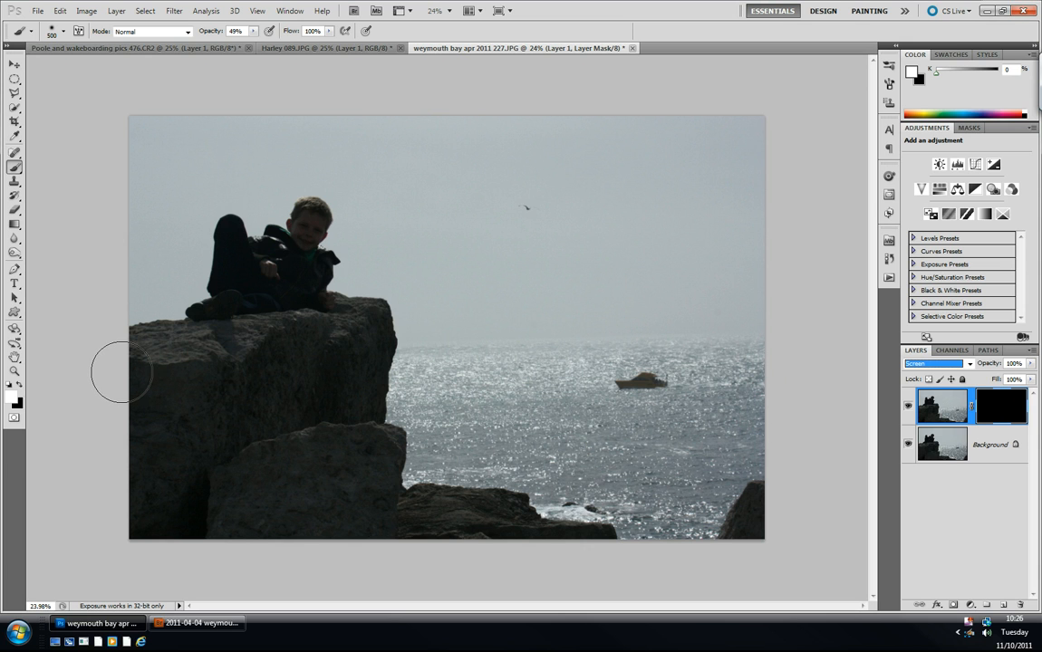
left_click_drag(122, 372, 121, 372)
key("x")
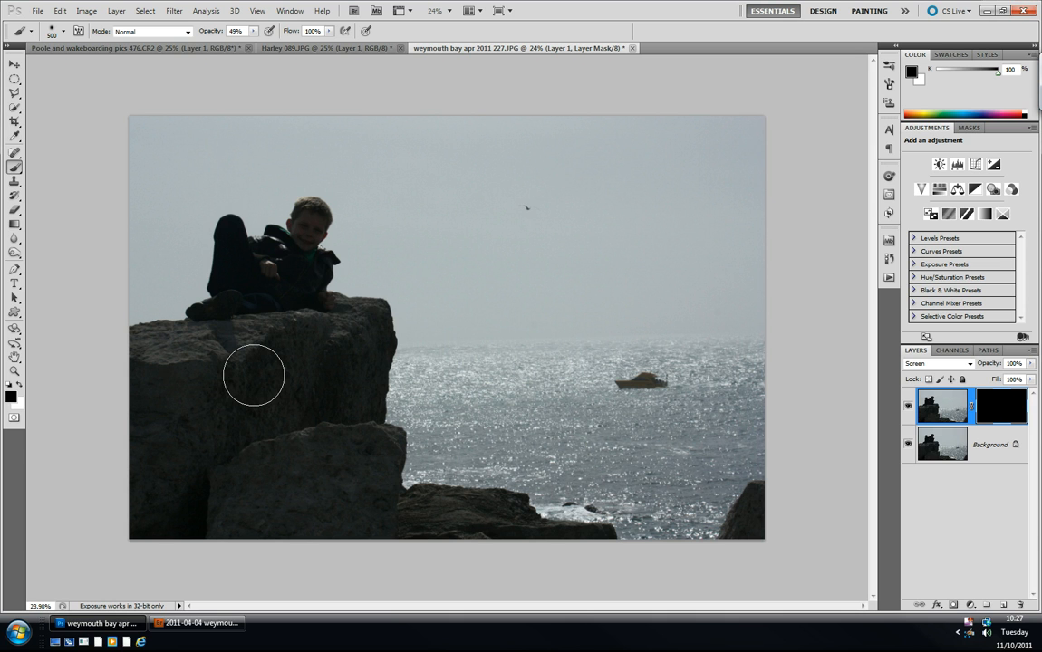
key("x")
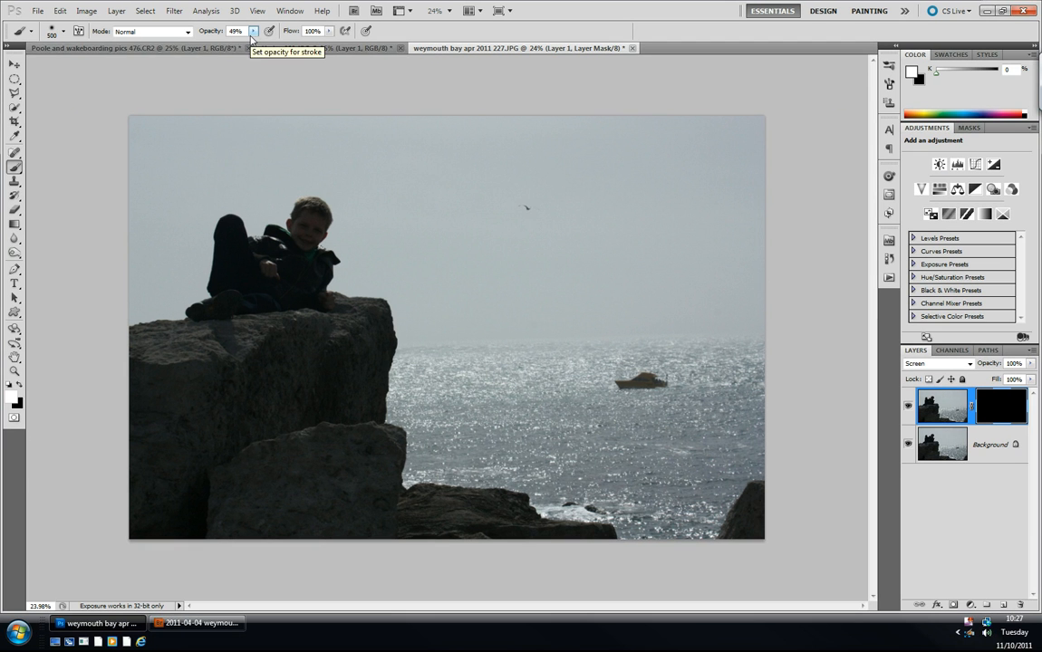
Reduce the brush to 200 px and paint white on the layer mask over the boy's face, body and legs
key("bracketleft")
key("bracketleft")
key("bracketleft")
key("bracketleft")
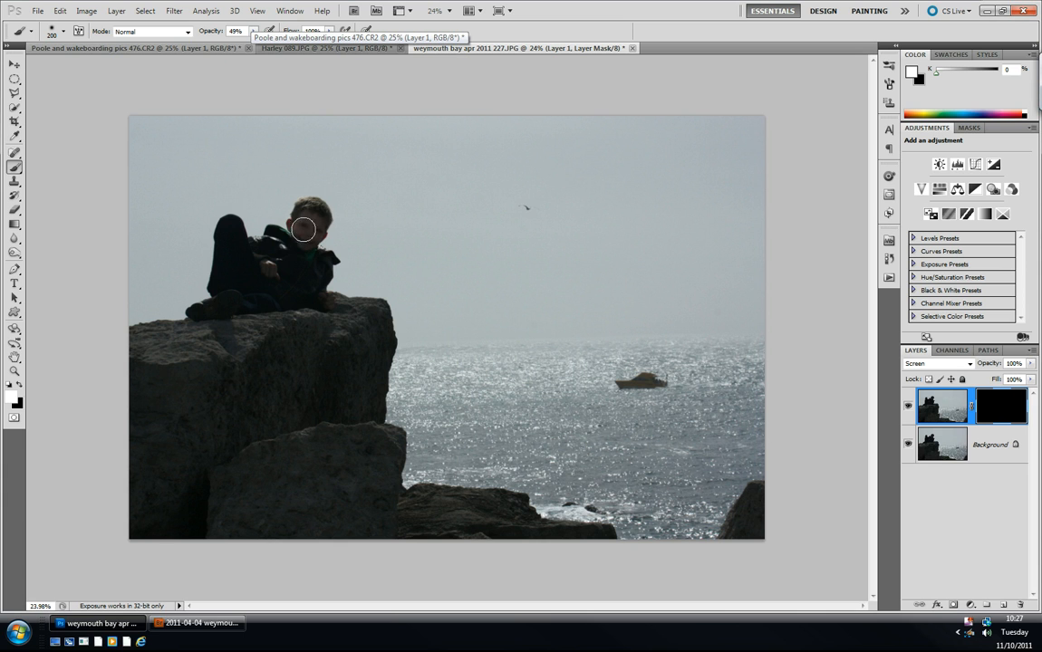
mouse_move(313, 214)
left_mouse_down()
mouse_move(289, 248)
mouse_move(233, 234)
left_mouse_up()
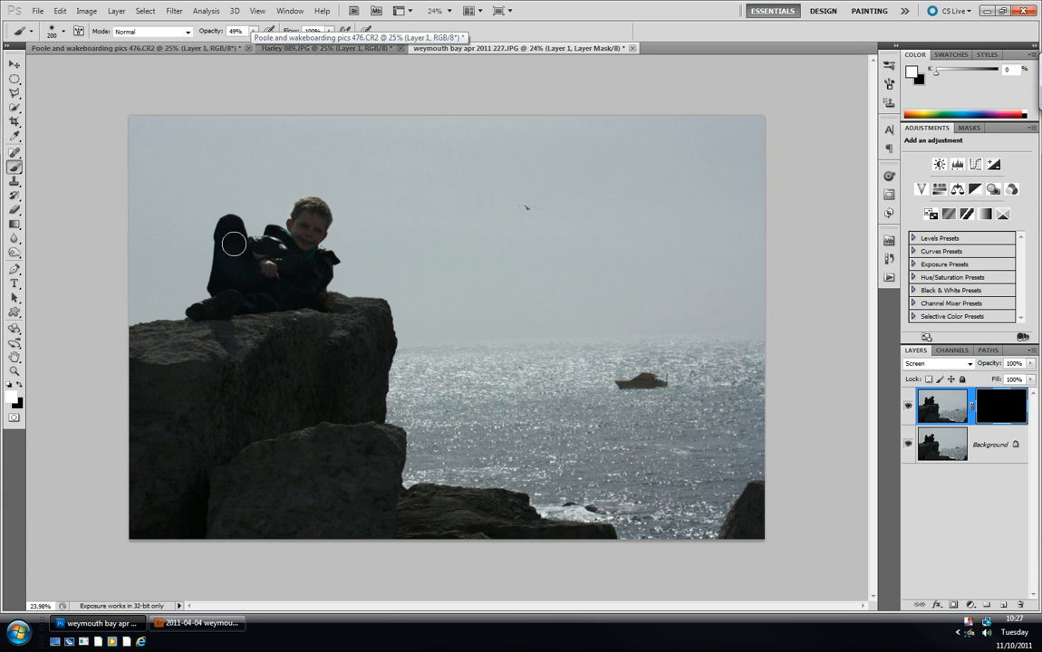
mouse_move(226, 290)
left_mouse_down()
mouse_move(264, 292)
mouse_move(296, 270)
mouse_move(313, 211)
mouse_move(289, 257)
mouse_move(313, 259)
mouse_move(315, 275)
mouse_move(298, 289)
mouse_move(269, 254)
mouse_move(239, 272)
mouse_move(229, 230)
mouse_move(221, 308)
mouse_move(284, 282)
mouse_move(291, 296)
mouse_move(250, 277)
mouse_move(226, 243)
mouse_move(231, 226)
mouse_move(245, 262)
mouse_move(277, 254)
left_mouse_up()
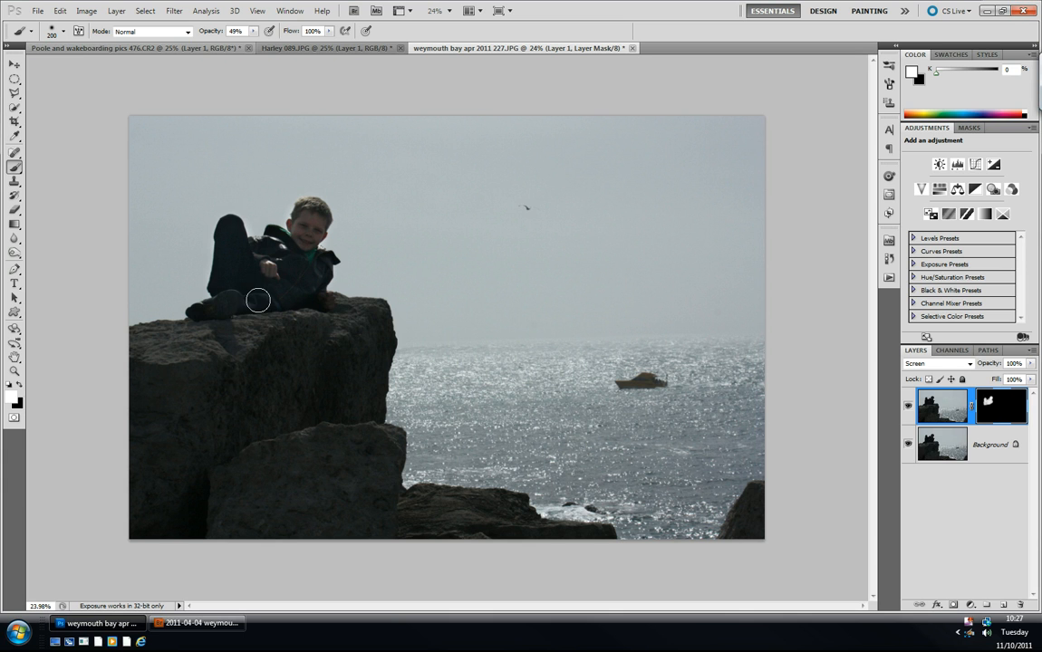
Enlarge the brush to 500 px, paint the rocks white on the layer mask, and compare the photo with Layer 1 hidden and shown
key("bracketright")
key("bracketright")
key("bracketright")
key("bracketright")
mouse_move(162, 367)
left_mouse_down()
mouse_move(322, 345)
mouse_move(341, 329)
mouse_move(341, 358)
mouse_move(320, 385)
mouse_move(182, 428)
mouse_move(170, 425)
mouse_move(207, 379)
mouse_move(161, 388)
mouse_move(152, 514)
mouse_move(208, 480)
mouse_move(214, 507)
mouse_move(361, 327)
mouse_move(250, 364)
mouse_move(148, 361)
mouse_move(133, 388)
mouse_move(135, 485)
mouse_move(148, 517)
mouse_move(190, 521)
left_mouse_up()
mouse_move(304, 398)
left_mouse_down()
mouse_move(354, 351)
mouse_move(324, 487)
mouse_move(318, 473)
mouse_move(299, 480)
mouse_move(254, 521)
mouse_move(486, 535)
mouse_move(458, 523)
mouse_move(407, 529)
mouse_move(376, 502)
mouse_move(375, 455)
mouse_move(354, 467)
mouse_move(342, 416)
mouse_move(356, 339)
mouse_move(162, 369)
mouse_move(130, 393)
mouse_move(136, 483)
mouse_move(193, 509)
mouse_move(145, 522)
mouse_move(175, 468)
mouse_move(232, 431)
mouse_move(354, 398)
left_mouse_up()
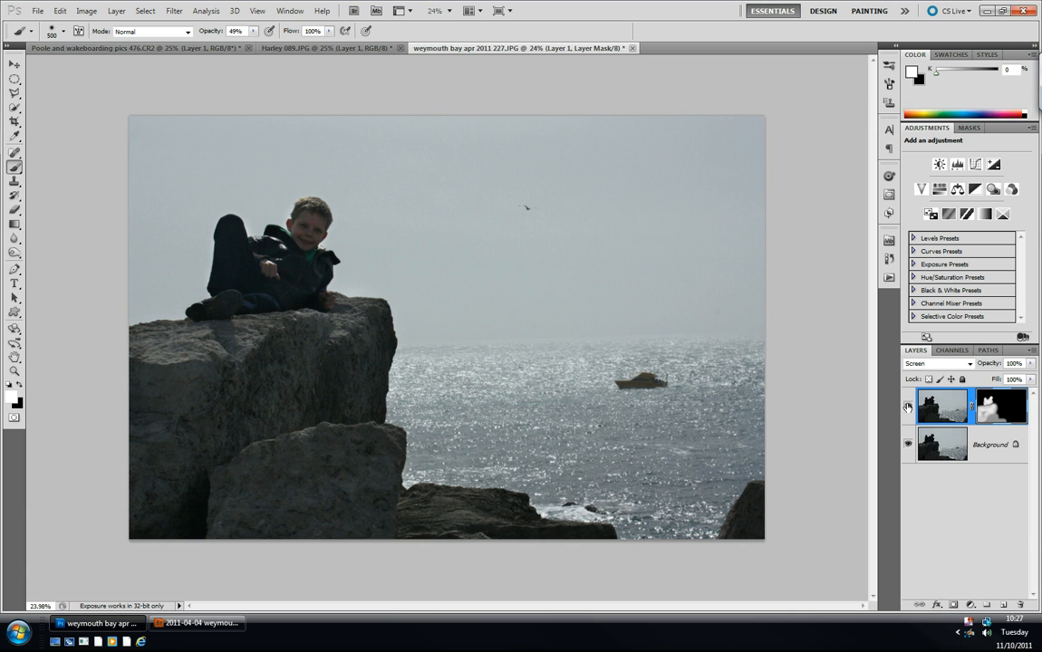
left_click(908, 410)
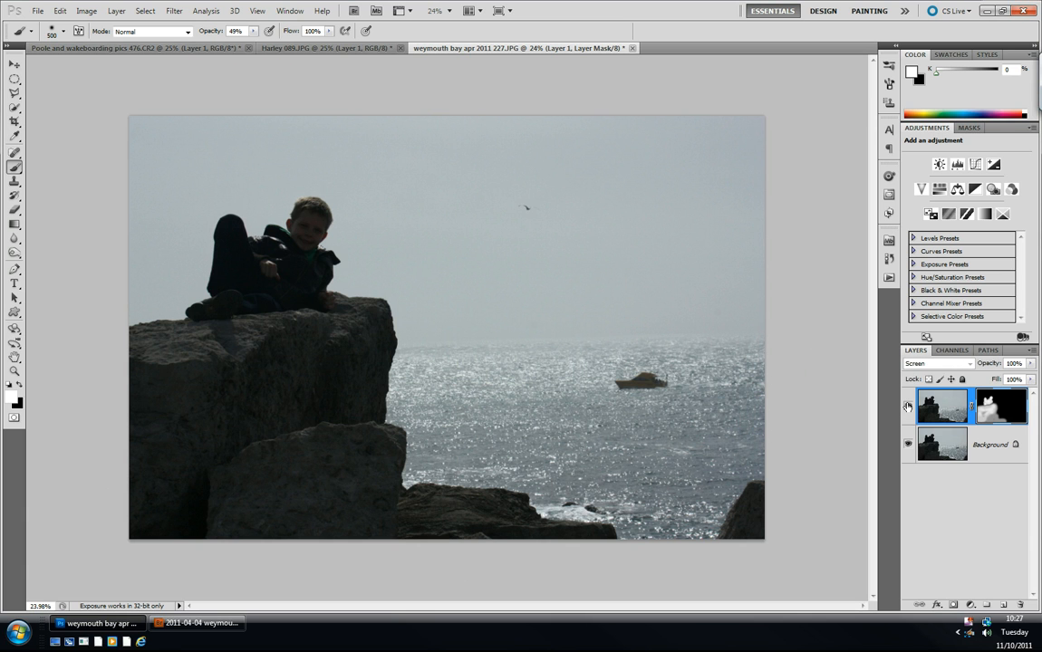
left_click(907, 407)
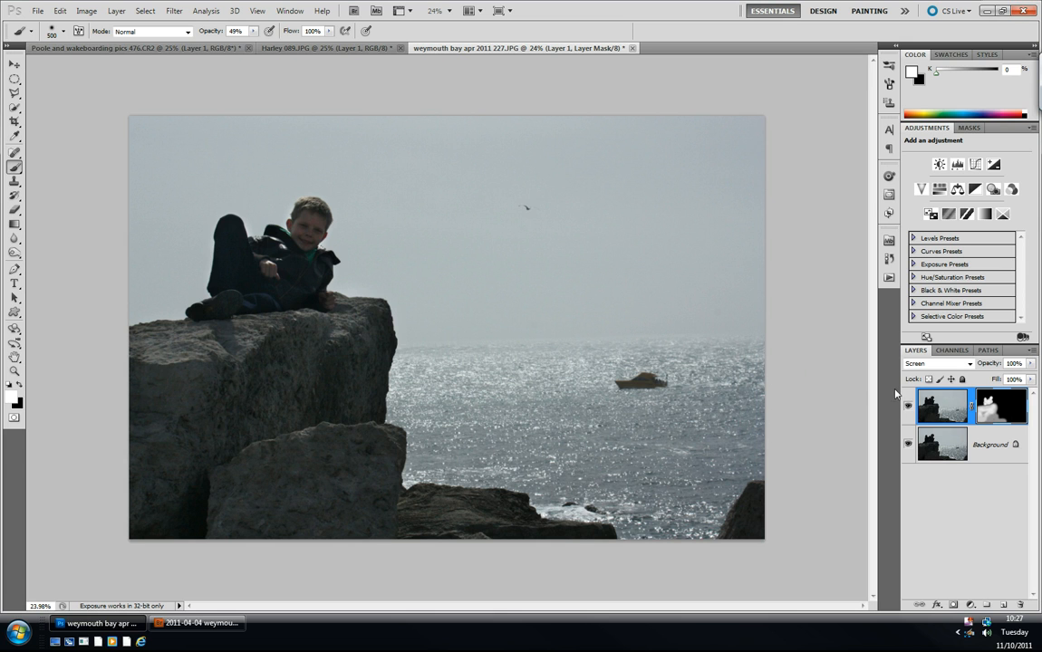